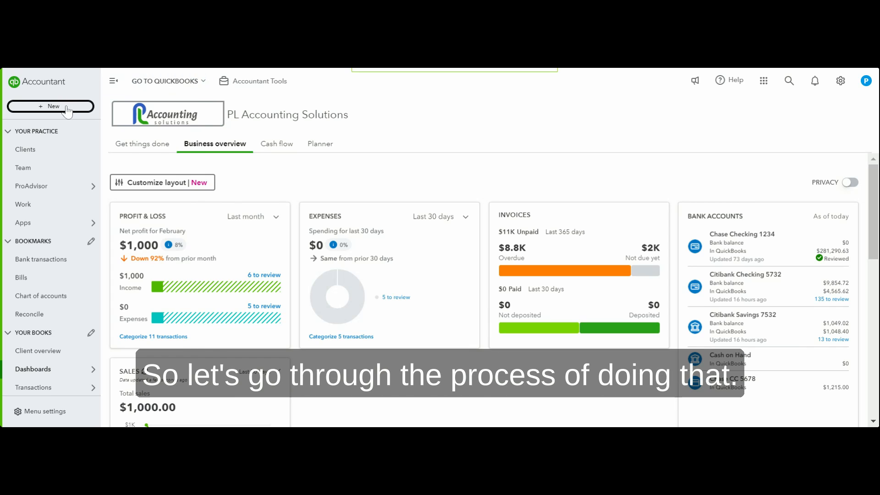
# - Start a new journal entry dated 12/31/2023 with journal no. Payroll Accr -12.31
pyautogui.click(67, 110)
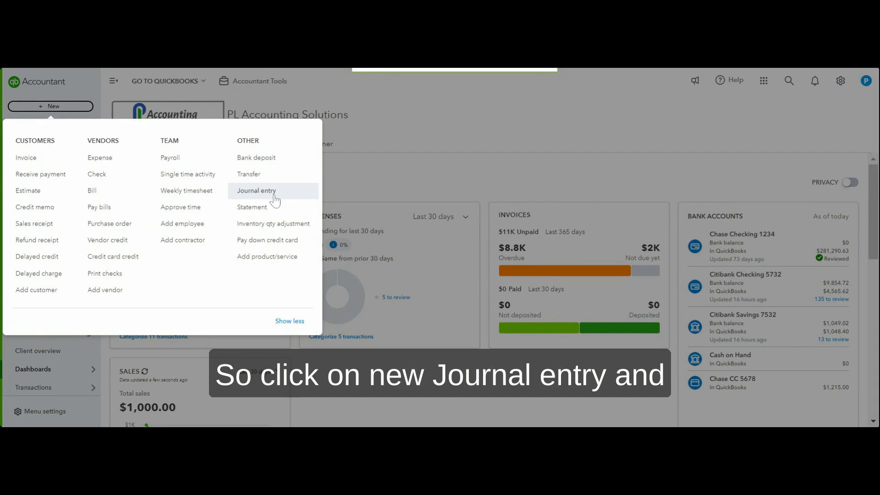
pyautogui.click(257, 190)
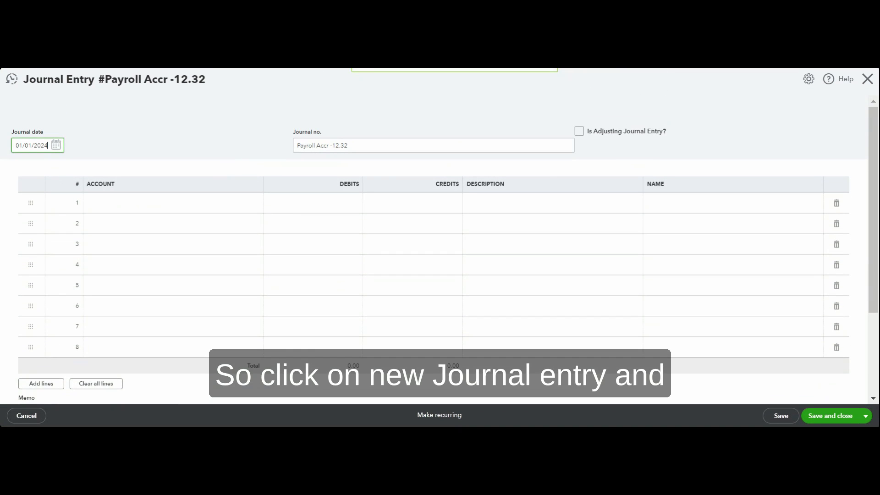
pyautogui.moveTo(15, 145); pyautogui.dragTo(27, 146)
pyautogui.write('12/31/2023')
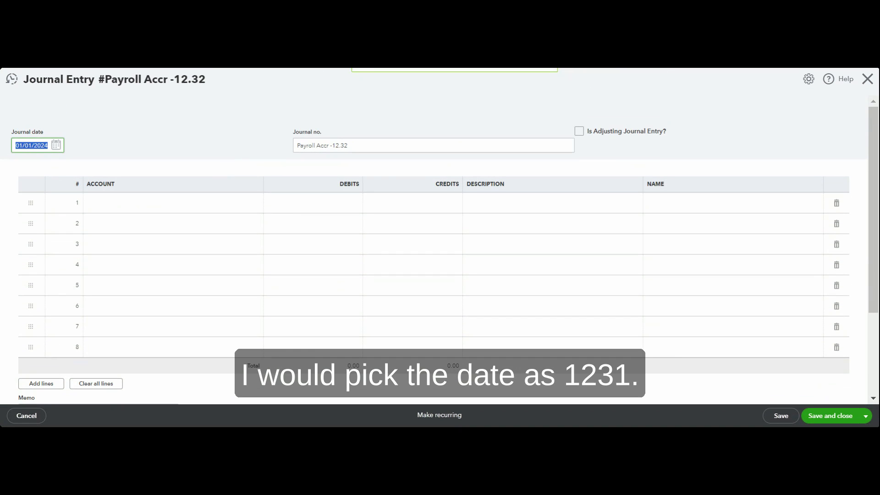
pyautogui.click(433, 145)
pyautogui.press('Tab')
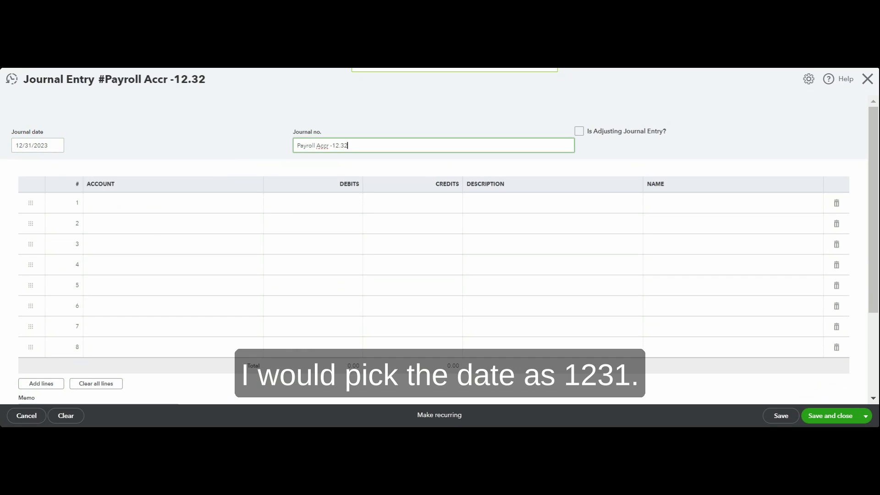
pyautogui.press('BackSpace')
pyautogui.write('1')
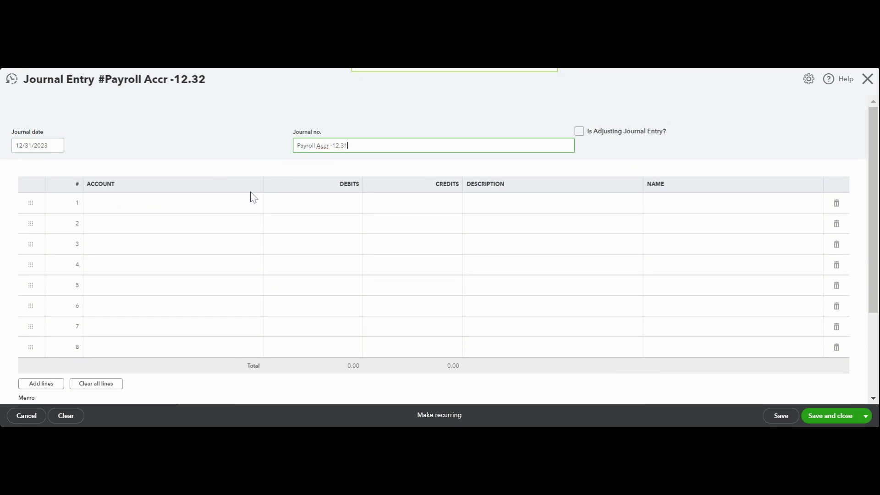
# - Enter line 1 as a 1,000.00 Payroll Expense debit with description and name ADP
pyautogui.click(250, 200)
pyautogui.write('payroll')
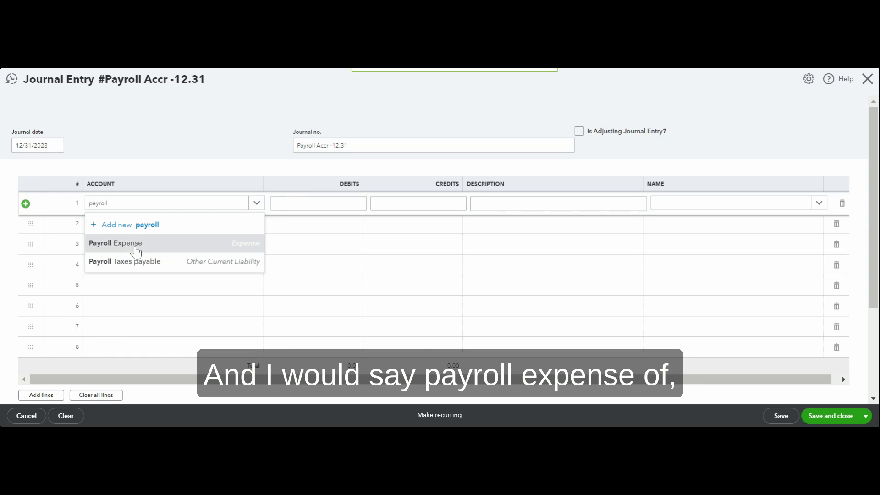
pyautogui.click(115, 243)
pyautogui.press('Tab')
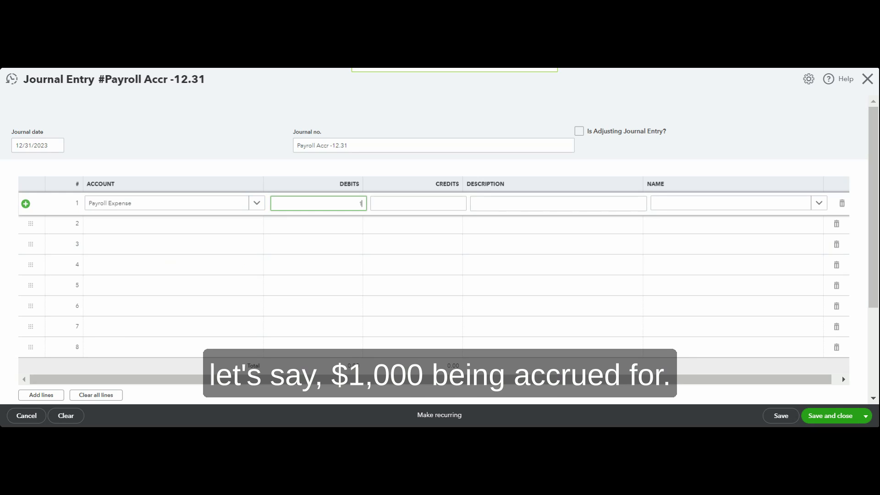
pyautogui.write('1000')
pyautogui.press('Tab')
pyautogui.press('Tab')
pyautogui.write('P')
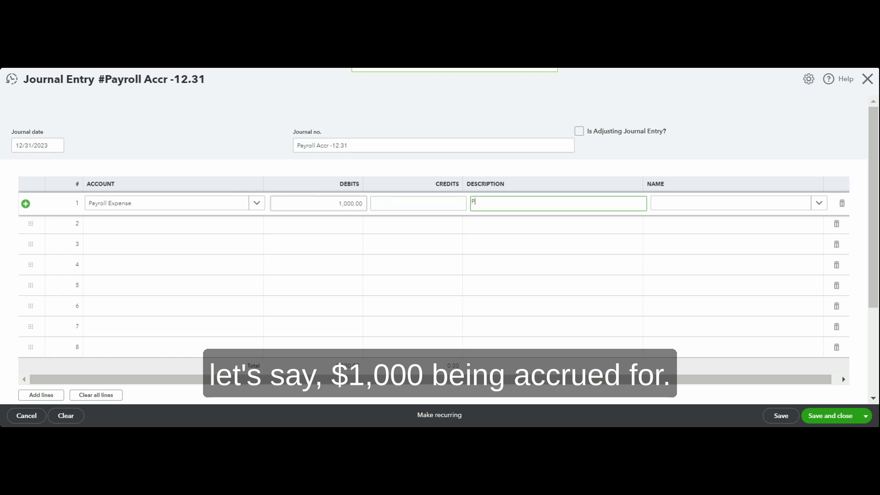
pyautogui.write('ayroll being ac')
pyautogui.write('r')
pyautogui.press('BackSpace')
pyautogui.press('BackSpace')
pyautogui.press('BackSpace')
pyautogui.press('BackSpace')
pyautogui.press('BackSpace')
pyautogui.write('for Dec last we')
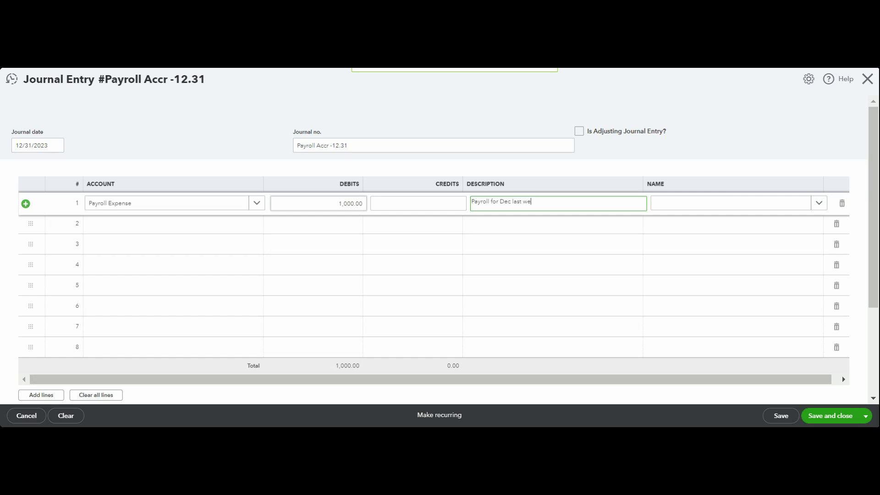
pyautogui.write('ek  being acc')
pyautogui.write('rued for')
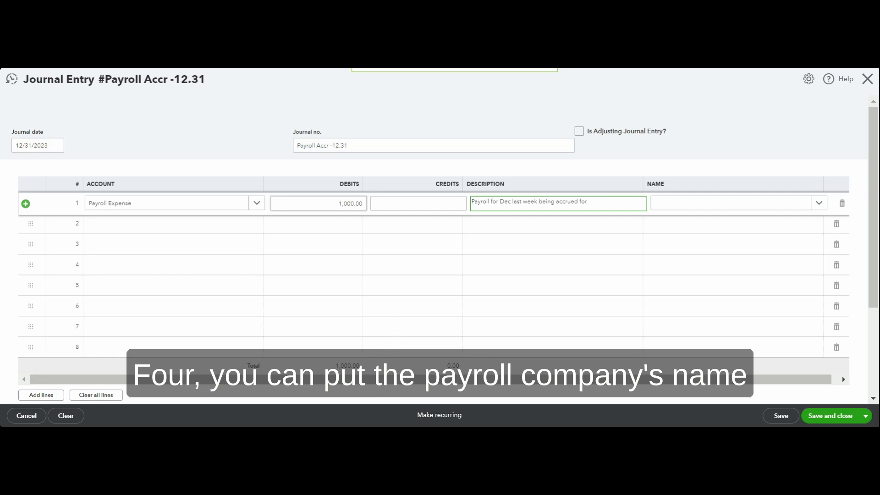
pyautogui.press('Tab')
pyautogui.write('ADP')
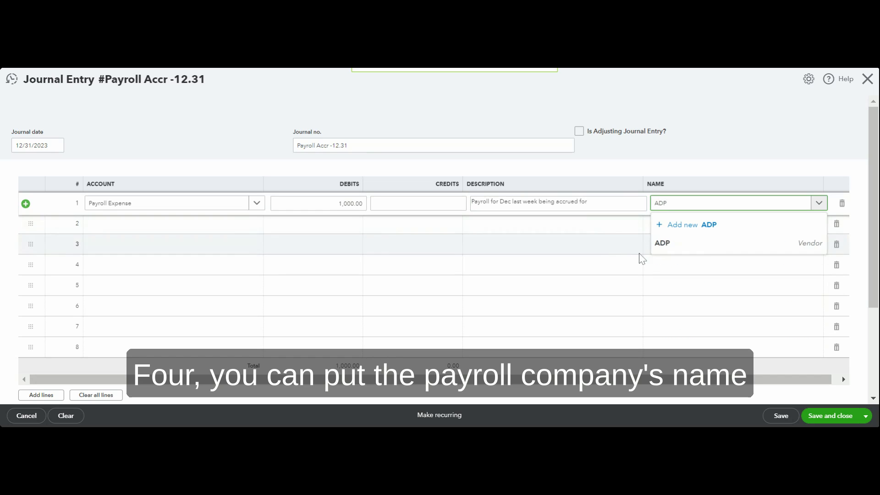
pyautogui.click(662, 242)
# - Begin the second line and filter its account list for Accrued Expenses
pyautogui.click(250, 228)
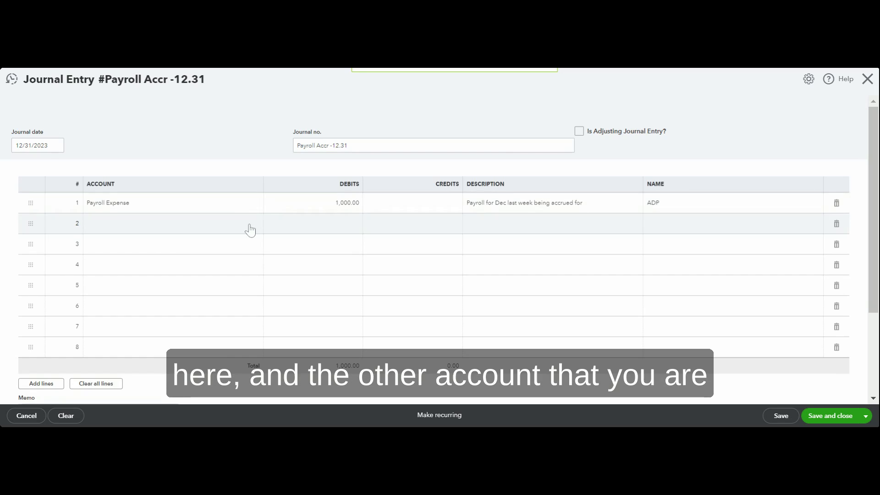
pyautogui.write('accrued')
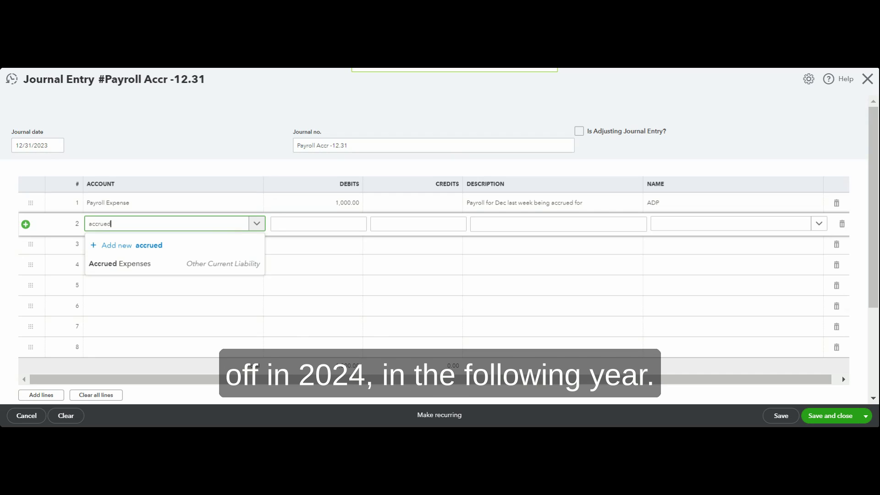
# - Set line 2 to Accrued Expenses, credit 1,000.00, name ADP, balancing the entry
pyautogui.click(180, 264)
pyautogui.click(662, 223)
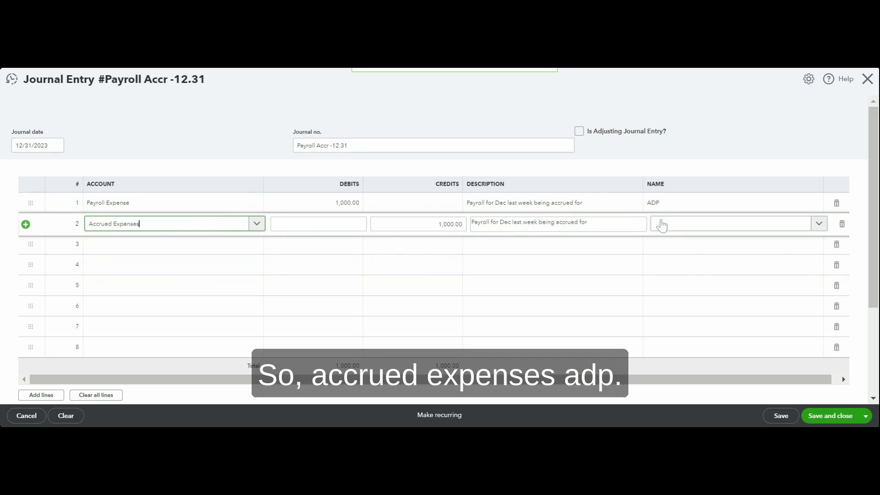
pyautogui.write('adp')
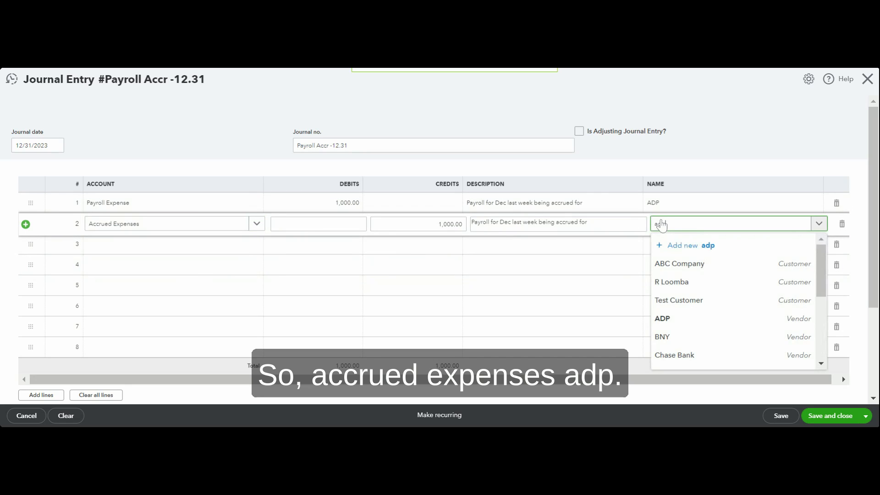
pyautogui.click(677, 264)
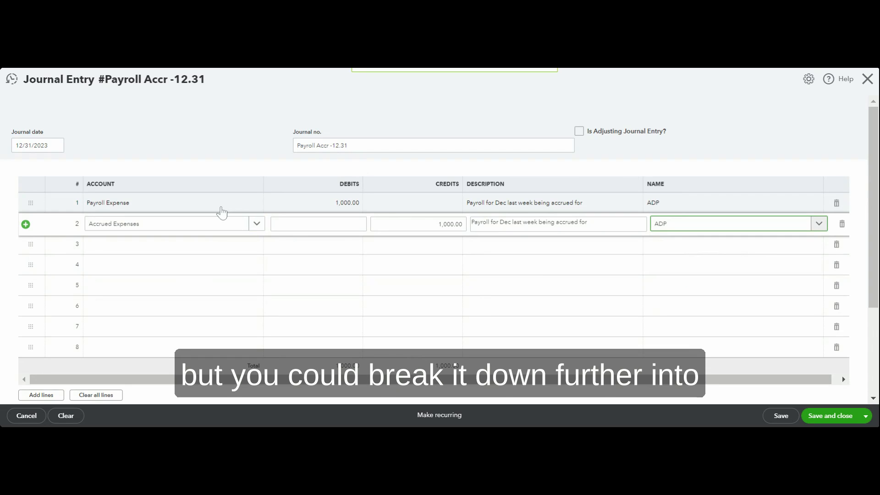
pyautogui.click(179, 203)
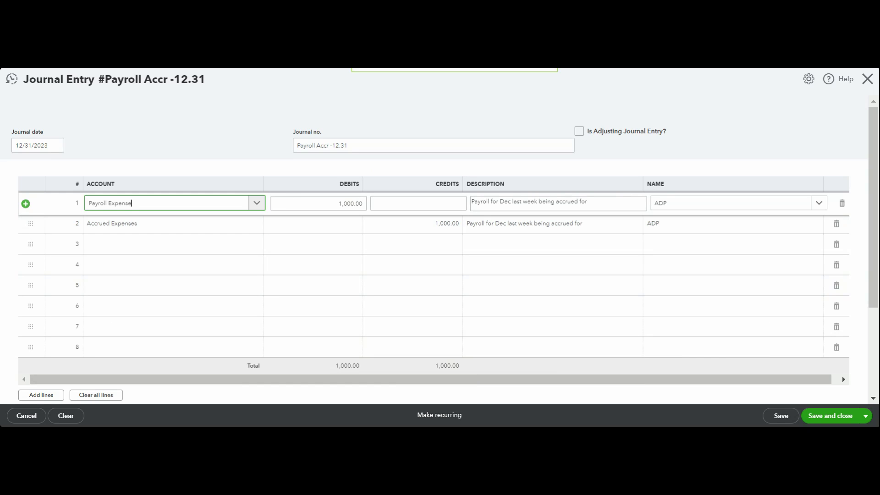
# - Save the 12/31/2023 payroll accrual journal entry and review line 1
pyautogui.click(782, 416)
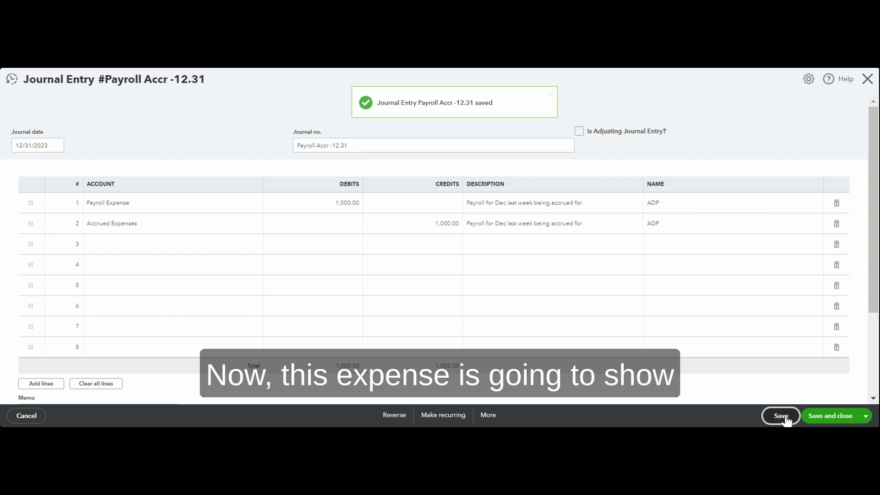
pyautogui.click(187, 203)
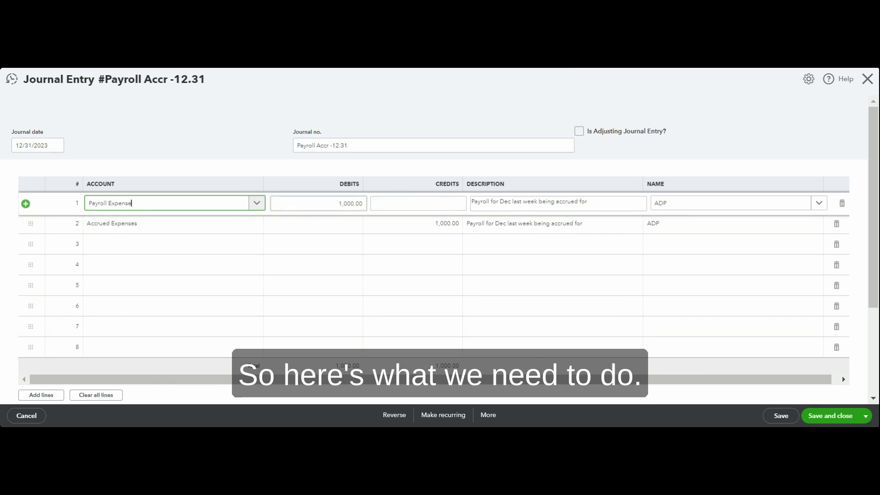
# - Create and save the reversing entry Payroll Accr -12.31R dated 01/01/2024
pyautogui.click(394, 414)
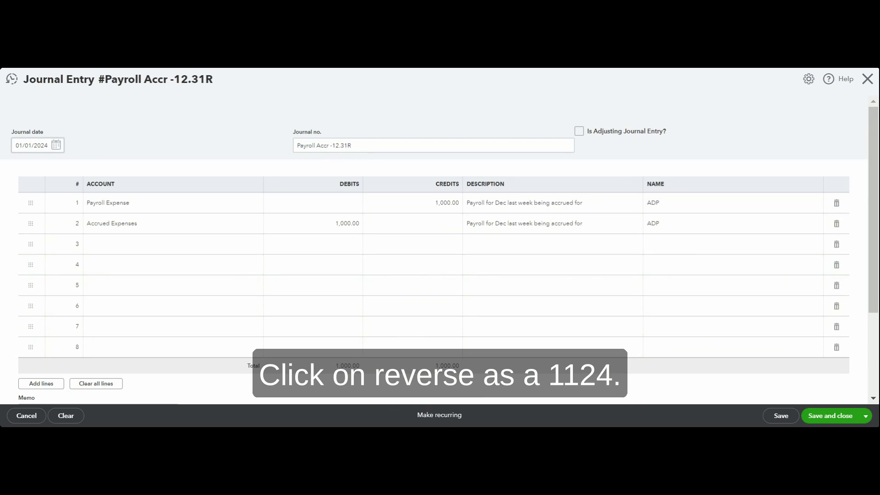
pyautogui.click(34, 145)
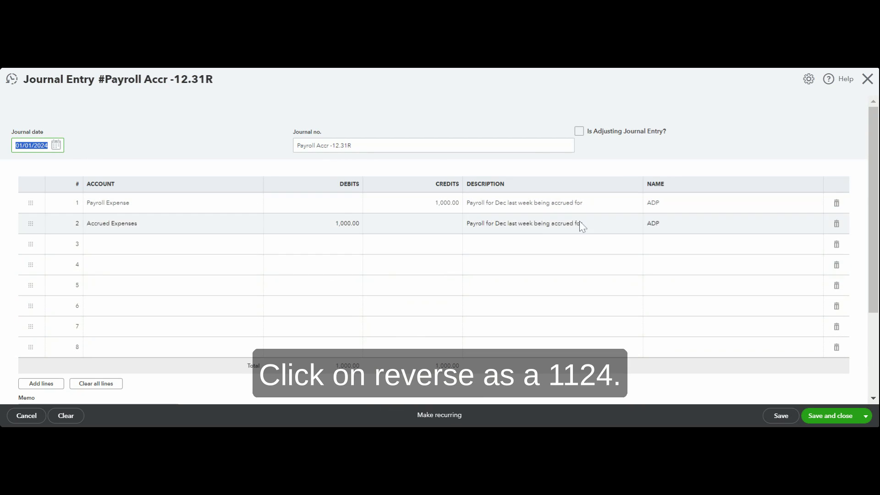
pyautogui.click(781, 415)
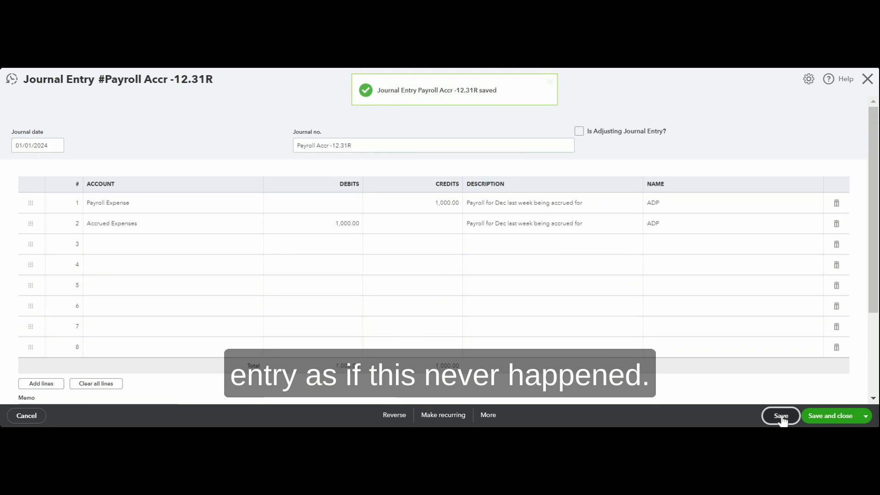